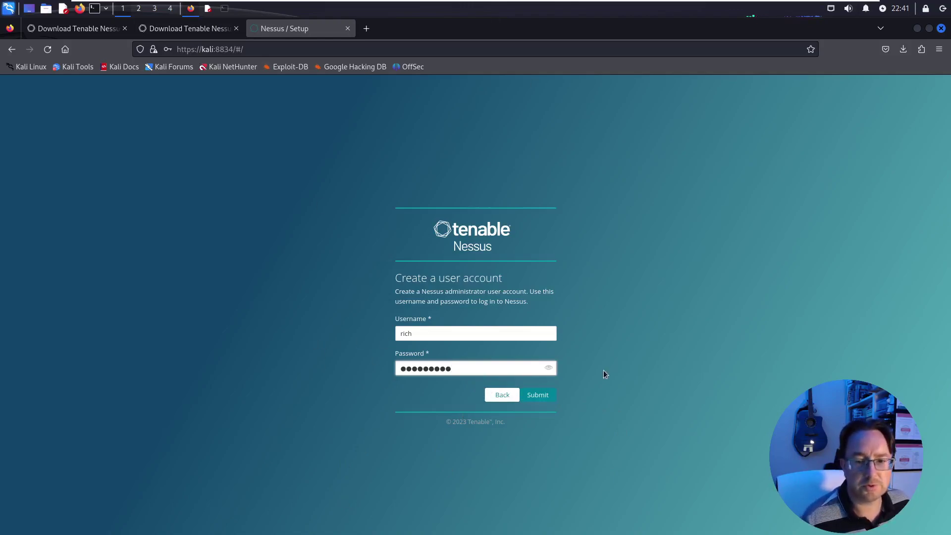
Submit the Nessus administrator account details and decline saving the login in the browser
left_click(547, 394)
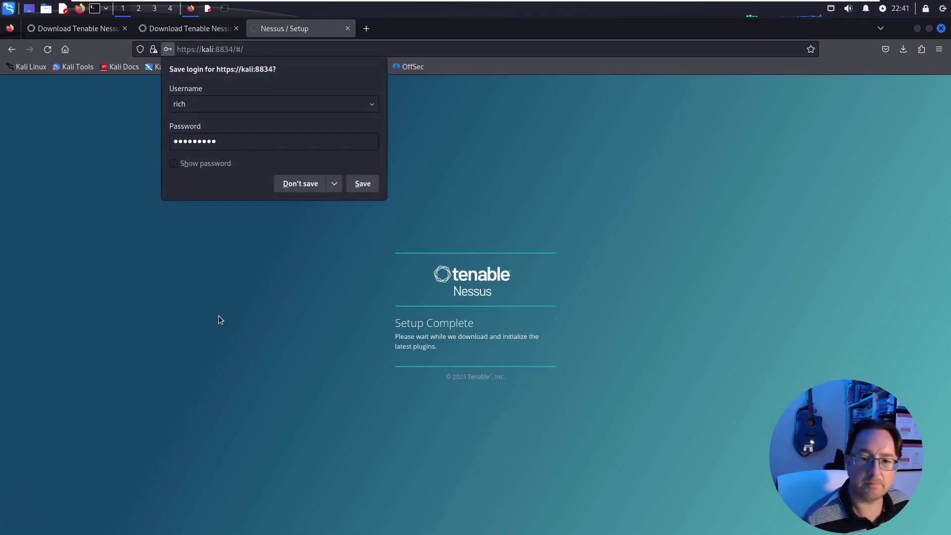
left_click(301, 184)
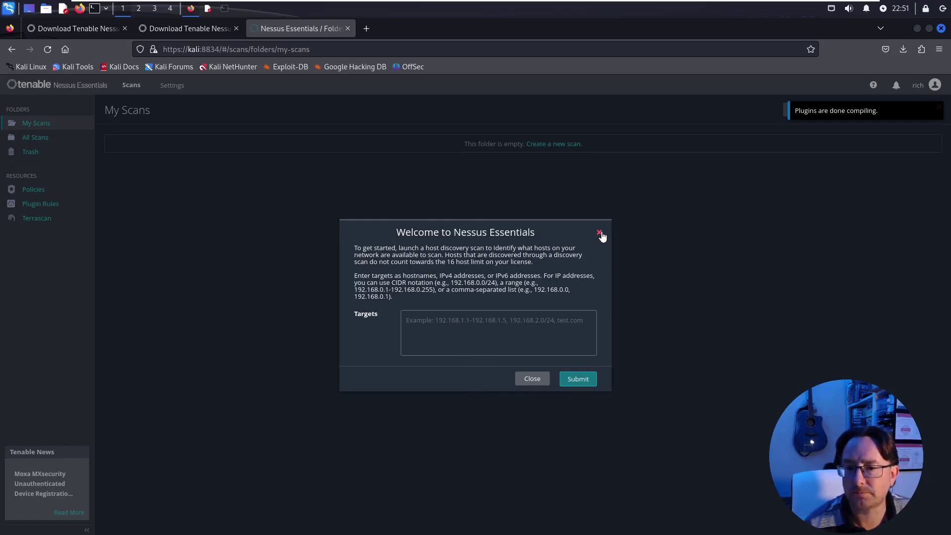
Close the Welcome to Nessus Essentials dialog without entering targets and dismiss the plugin notification
left_click(531, 378)
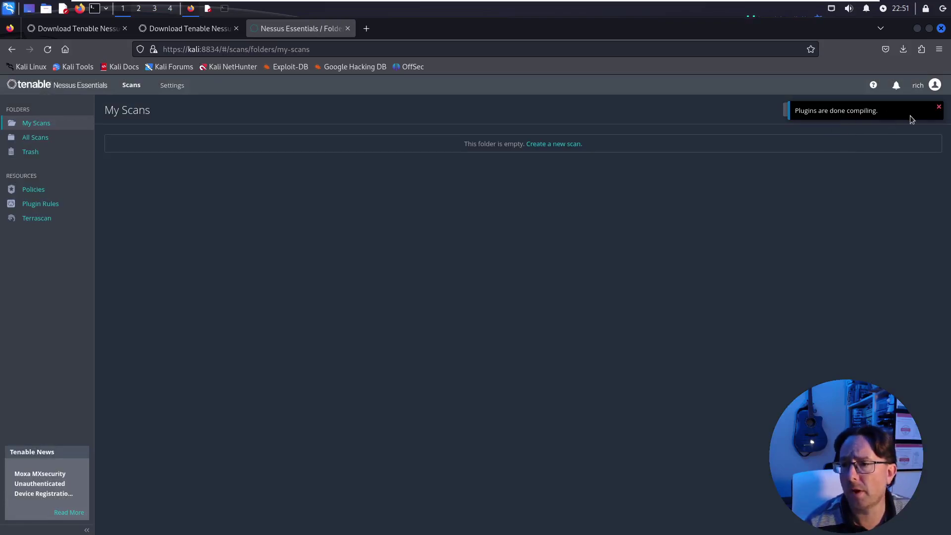
left_click(940, 109)
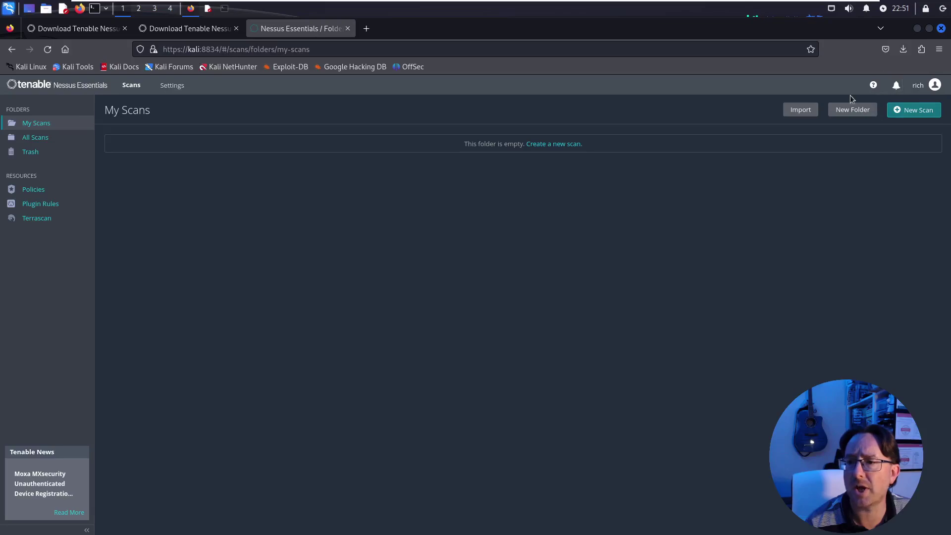
Start a new Host Discovery scan and examine its general settings, including the description, folder choices and targets
left_click(910, 110)
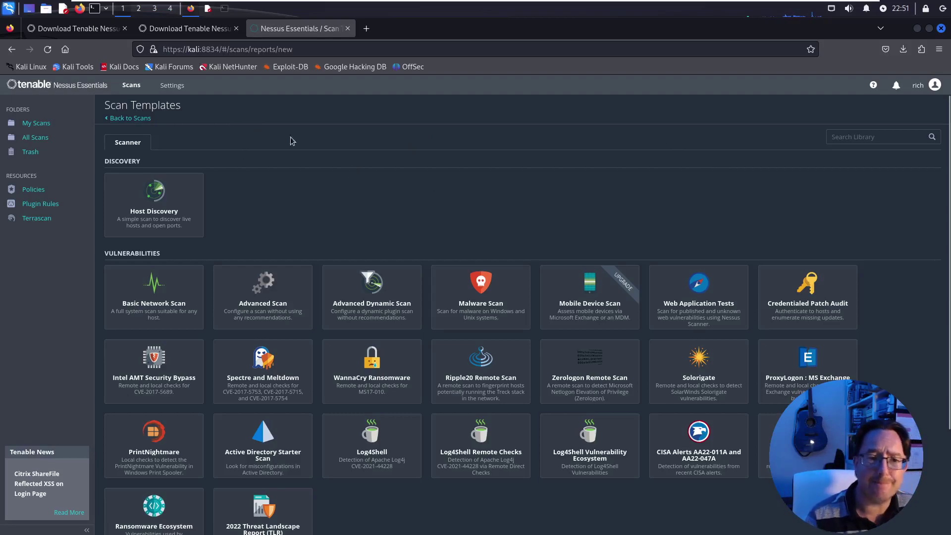
left_click(173, 209)
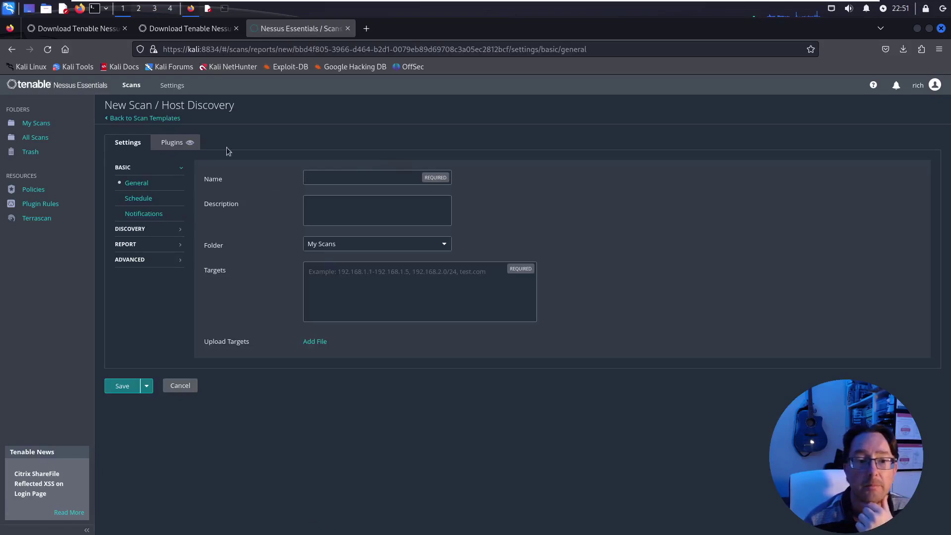
left_click(337, 204)
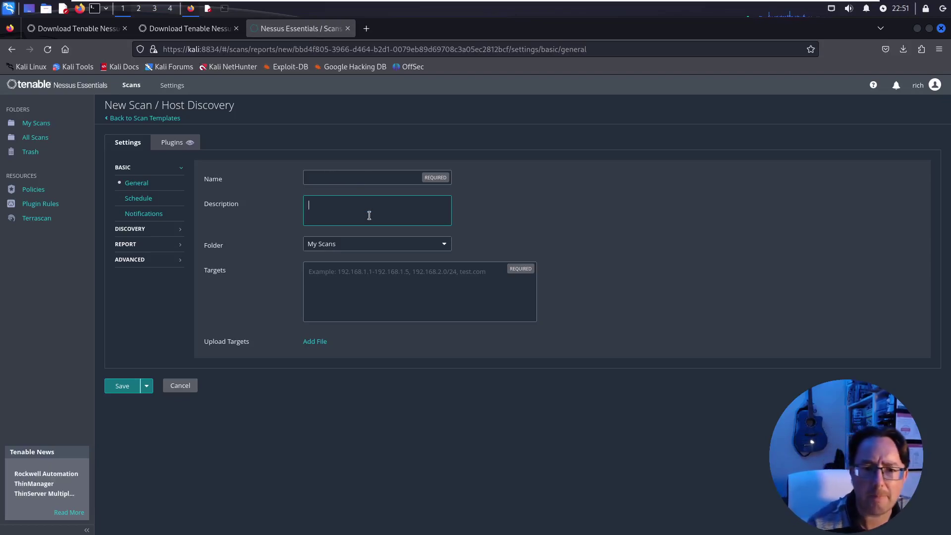
left_click(444, 247)
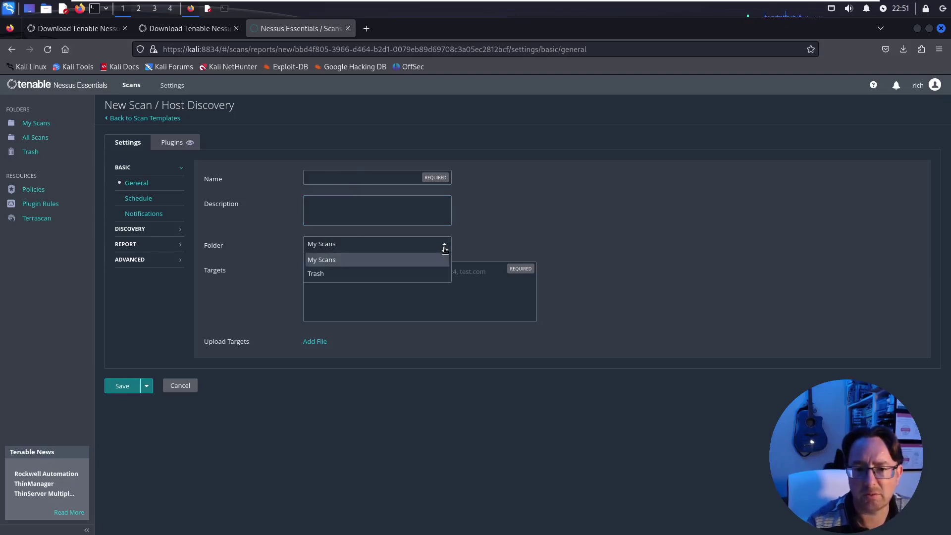
left_click(444, 249)
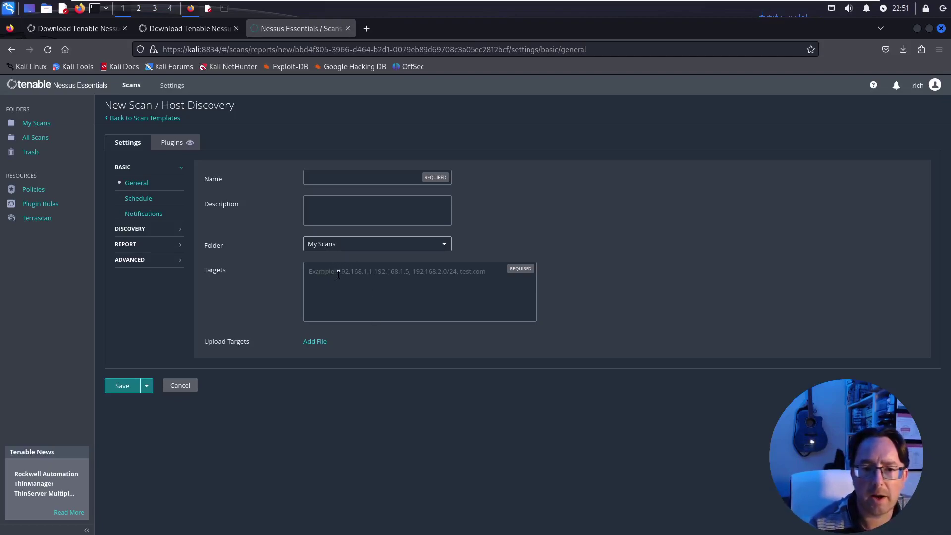
left_click(320, 276)
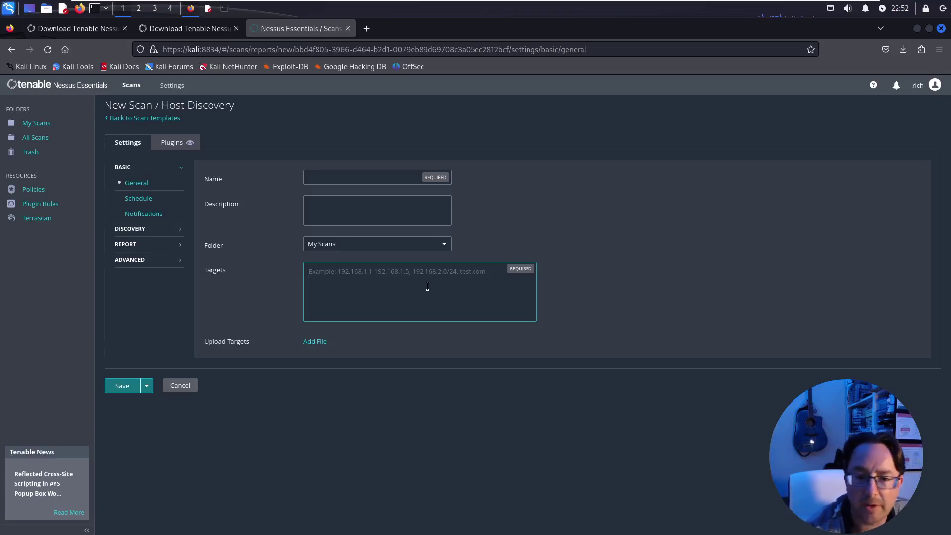
Examine the Host Discovery scan's schedule, notification and discovery settings, including the available scan types
left_click(140, 199)
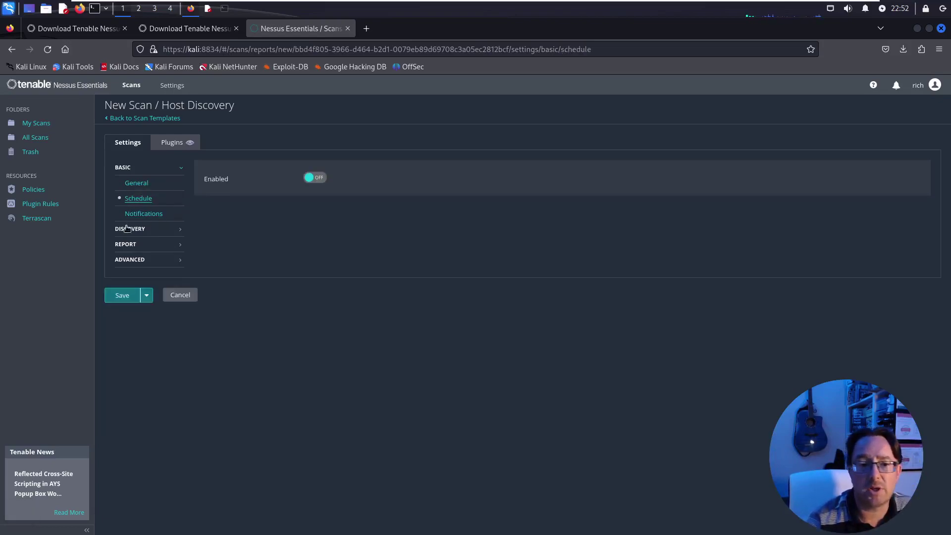
left_click(138, 217)
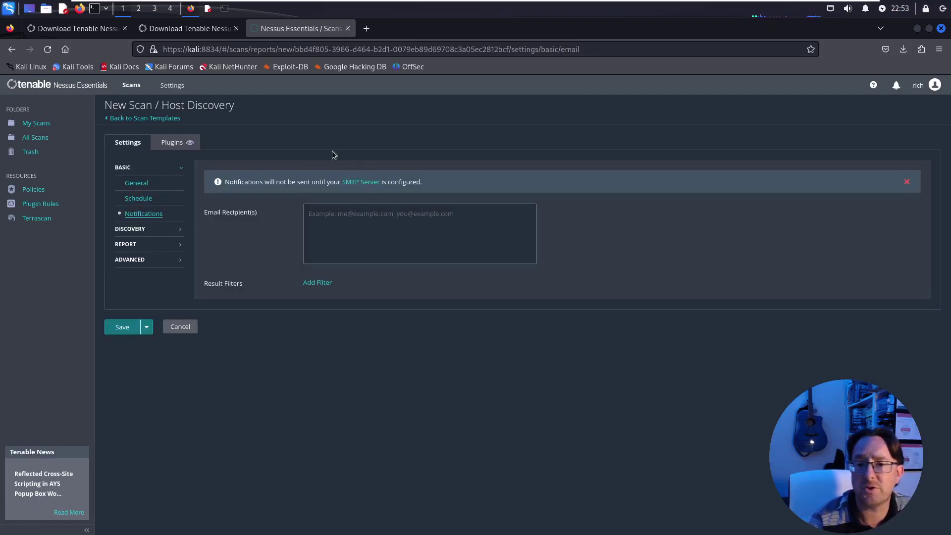
left_click(127, 231)
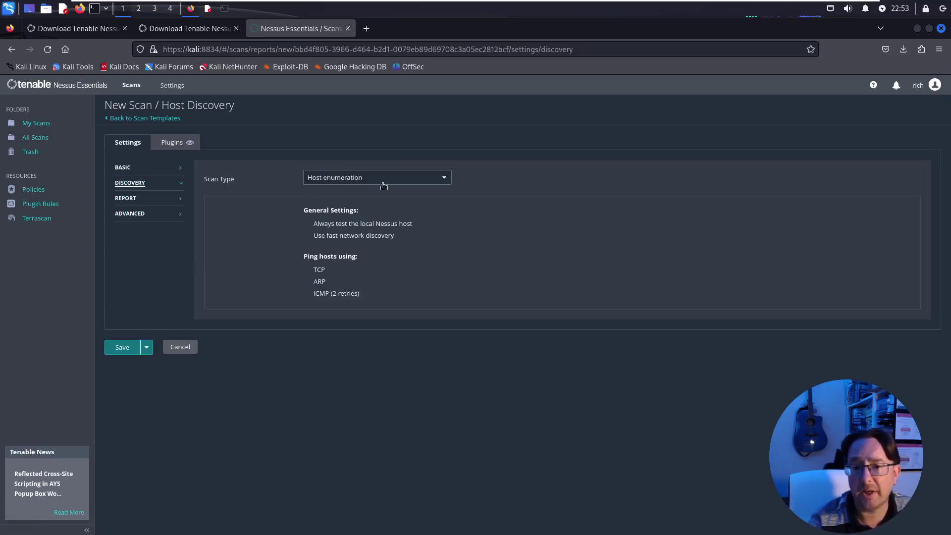
left_click(446, 180)
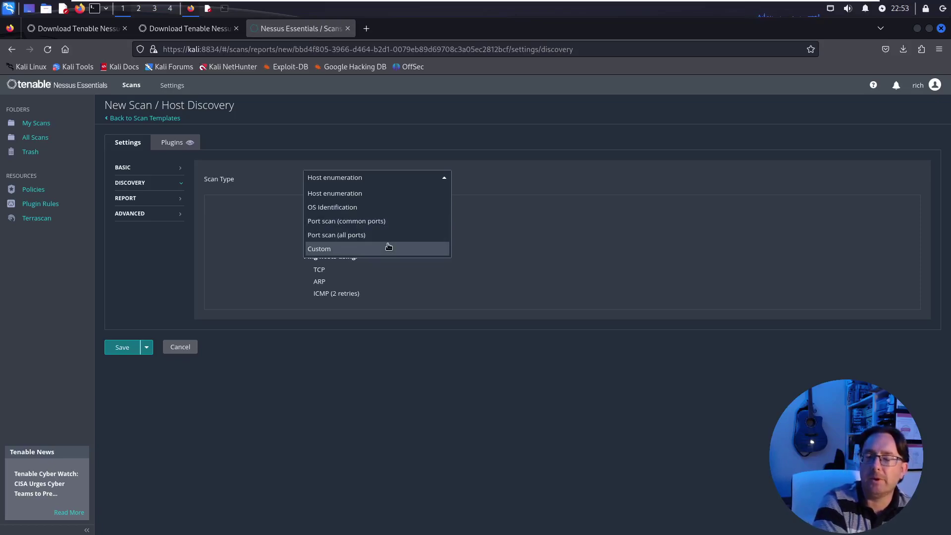
left_click(509, 217)
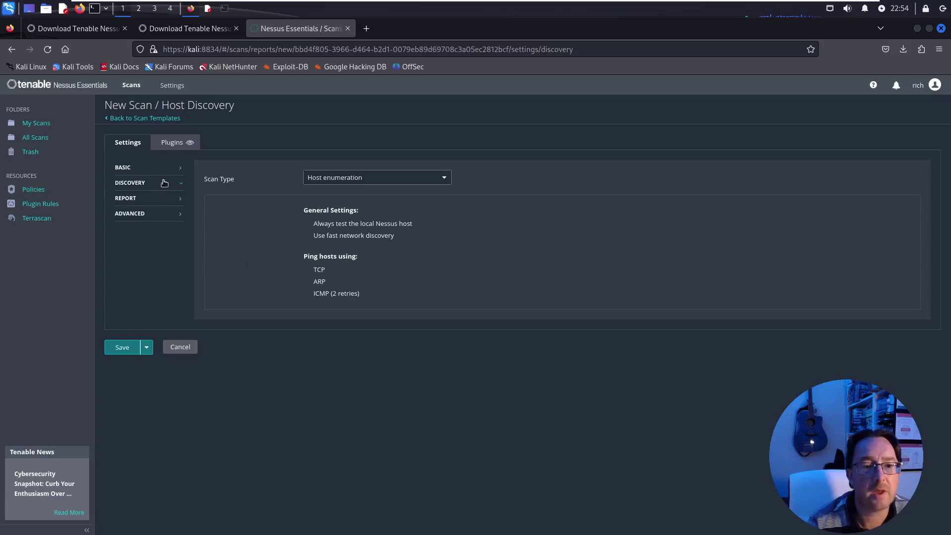
Review the Host Discovery scan's report output options, advanced performance and file search options, and plugins
left_click(134, 198)
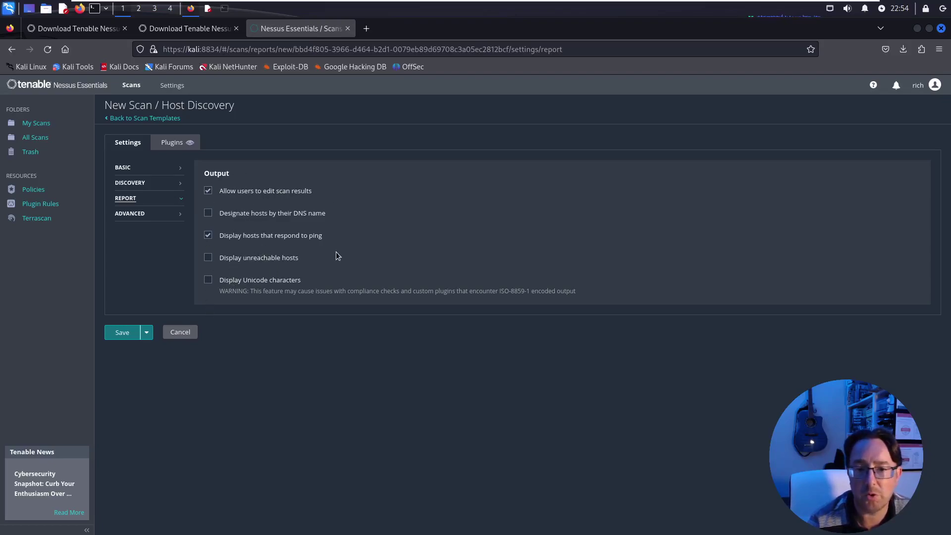
left_click(143, 214)
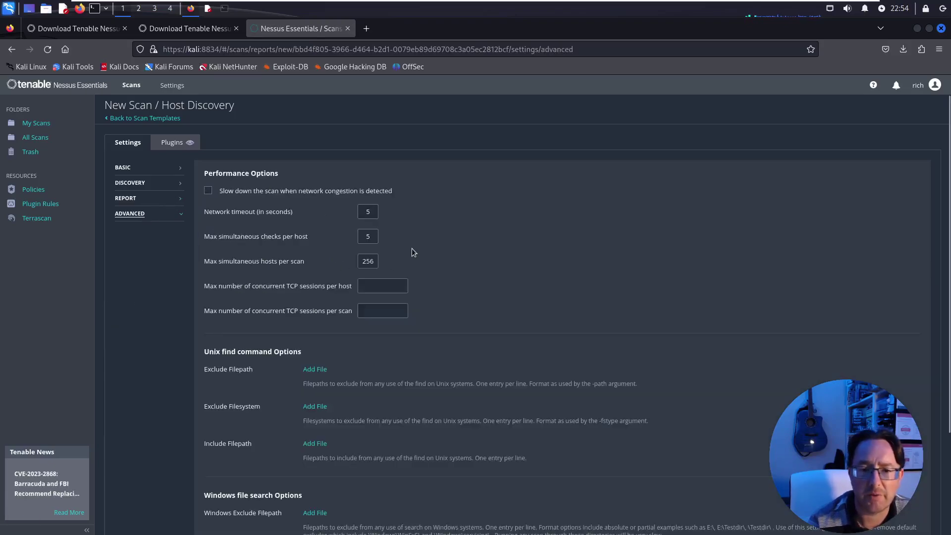
scroll(491, 255, "down", 3)
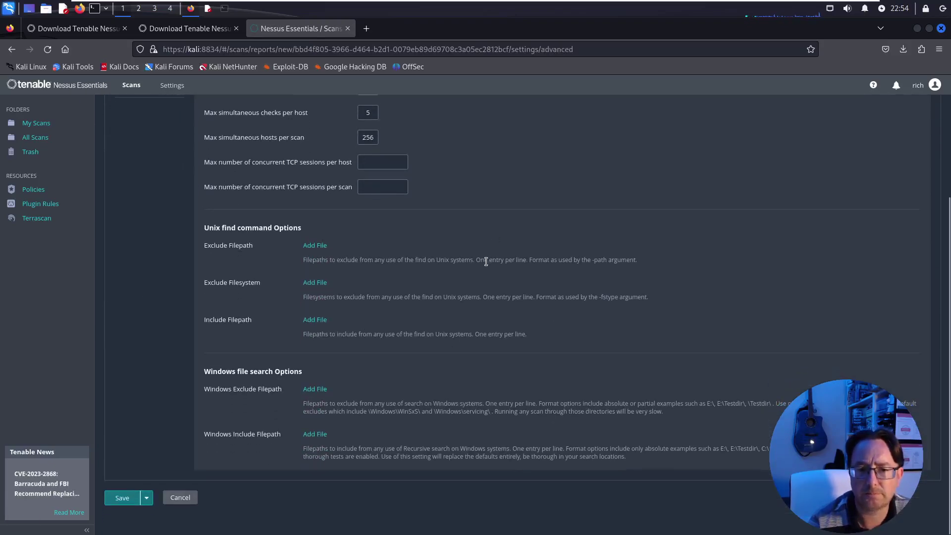
scroll(476, 265, "up", 3)
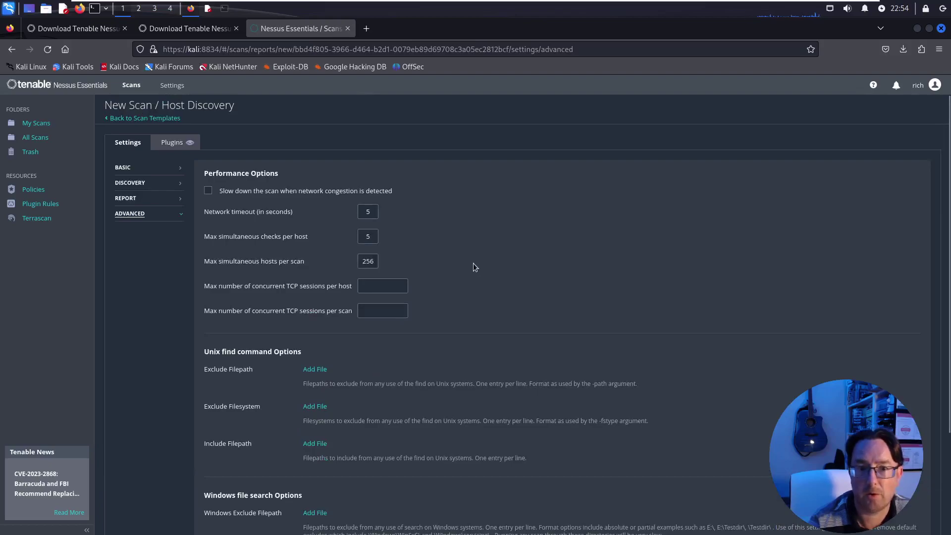
scroll(474, 263, "down", 3)
scroll(430, 296, "up", 3)
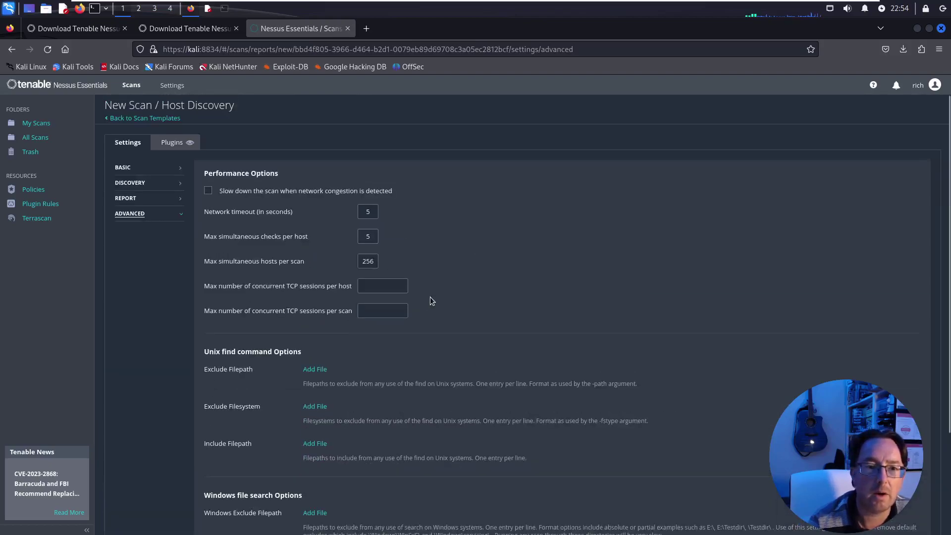
left_click(172, 144)
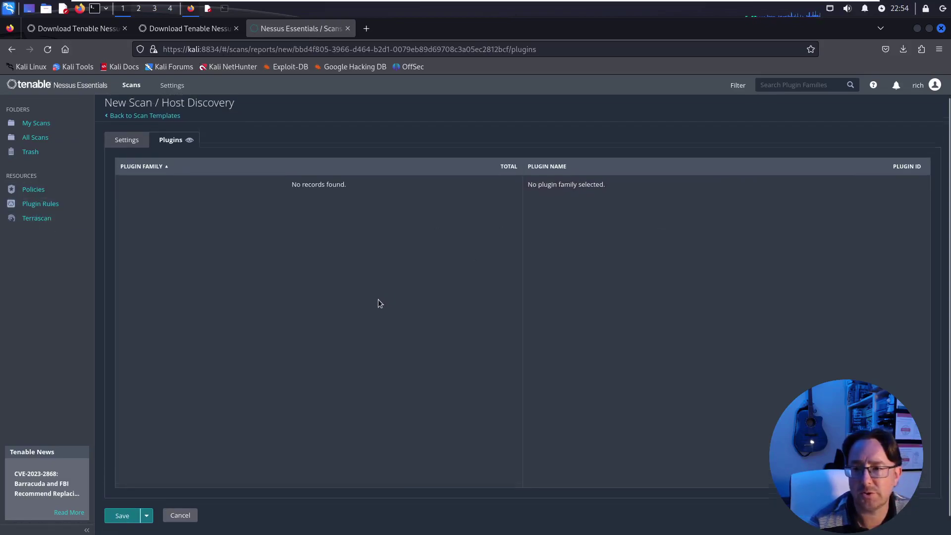
Return to the scan templates, open Basic Network Scan and examine its assessment scan types
left_click(122, 118)
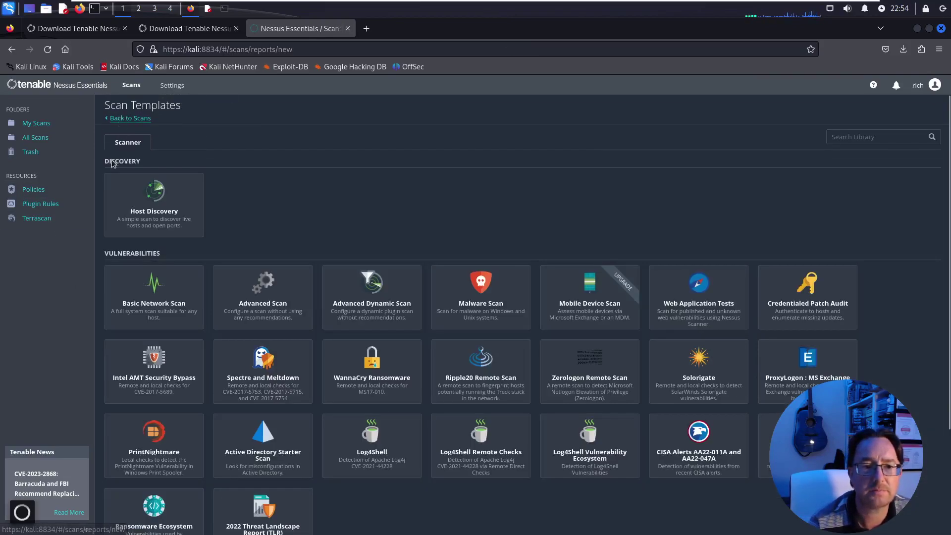
scroll(252, 236, "down", 2)
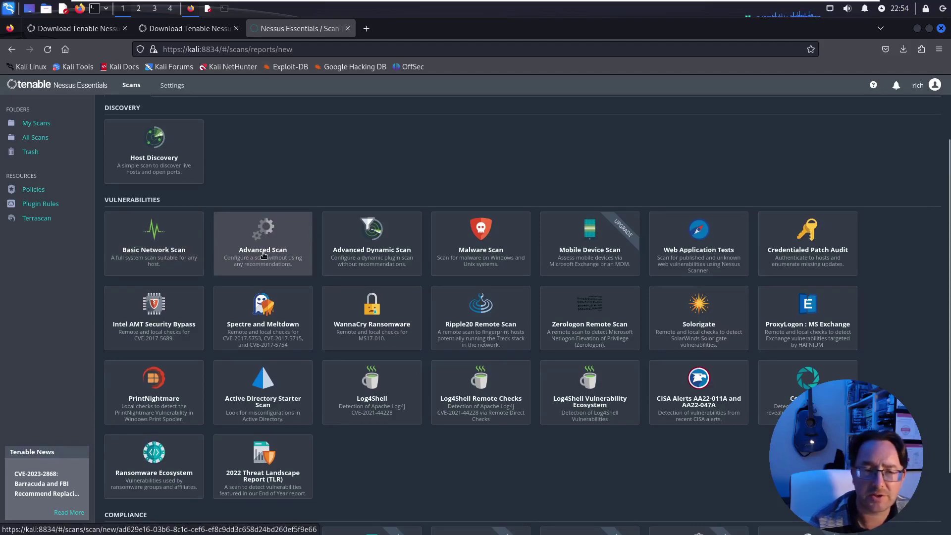
left_click(168, 250)
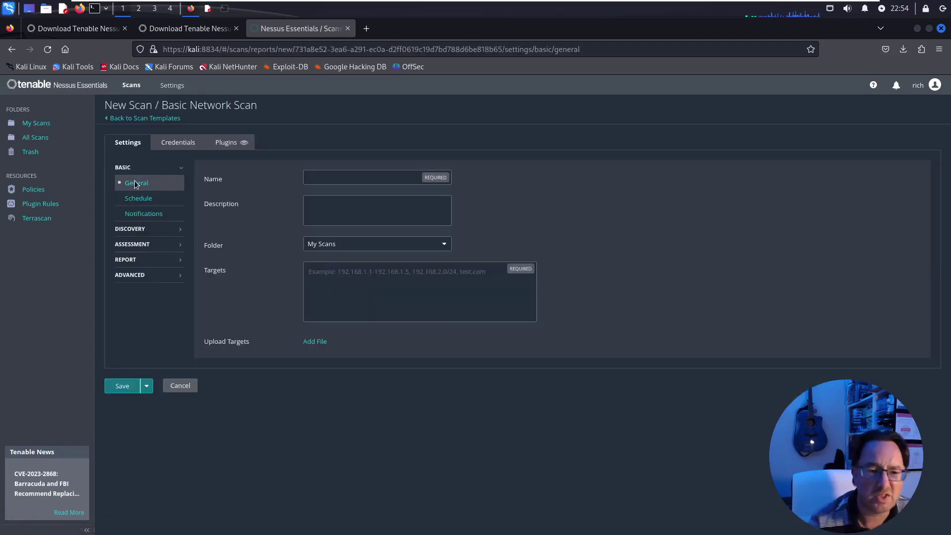
left_click(130, 245)
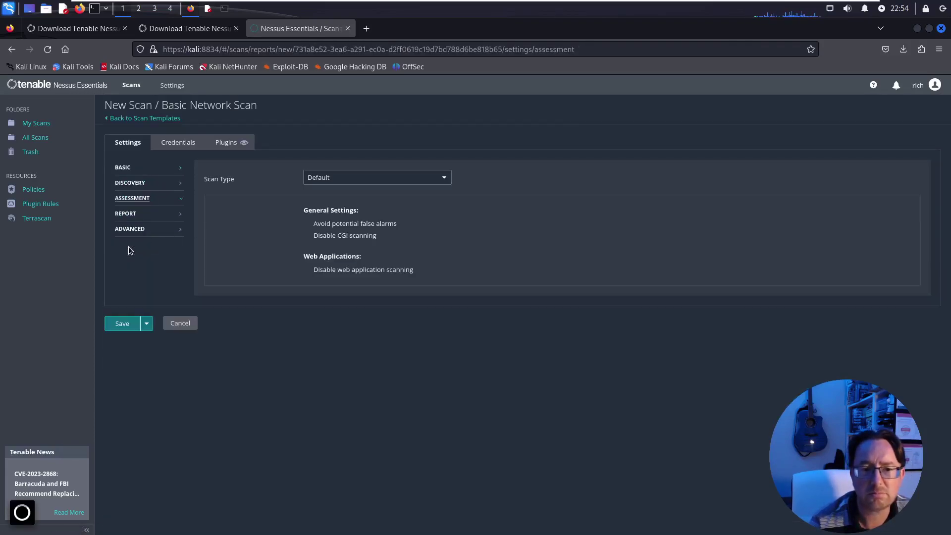
left_click(347, 180)
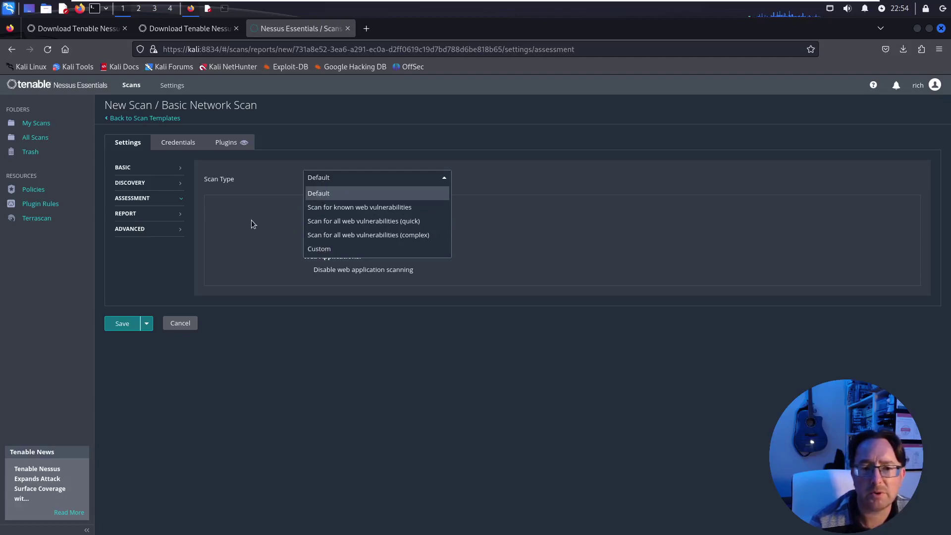
left_click(168, 254)
Add an SSH host credential to the Basic Network Scan form and examine its authentication and global credential settings
left_click(174, 142)
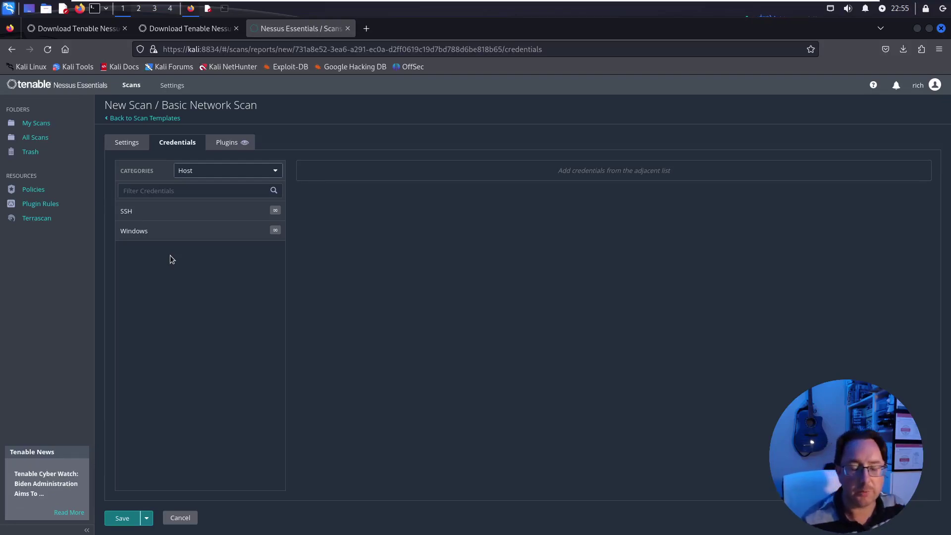
left_click(168, 211)
scroll(171, 233, "down", 2)
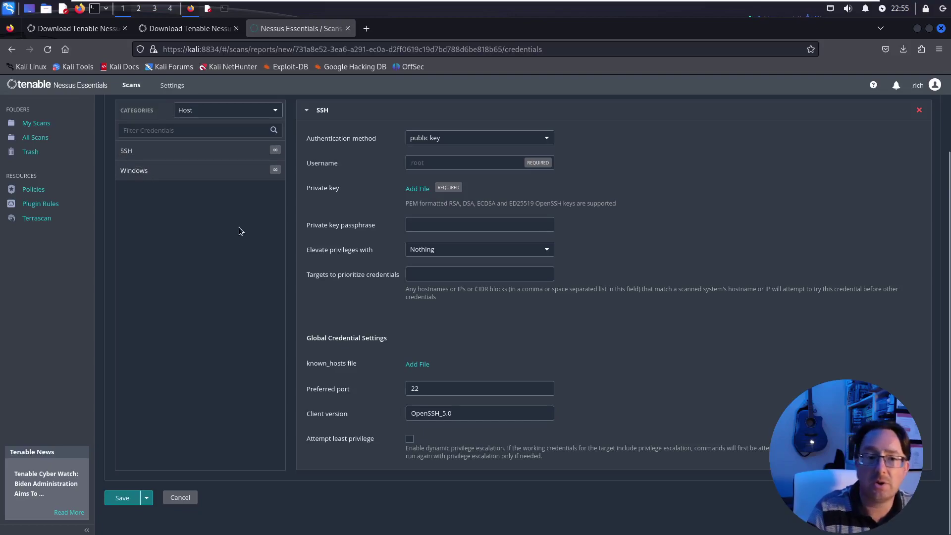
scroll(122, 335, "up", 2)
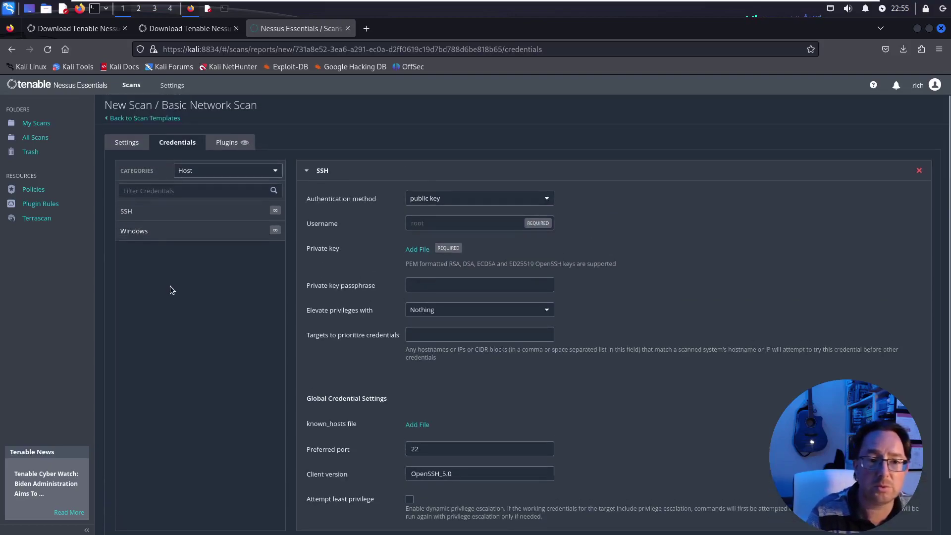
Look through the full list of plugin families for the Basic Network Scan
left_click(226, 142)
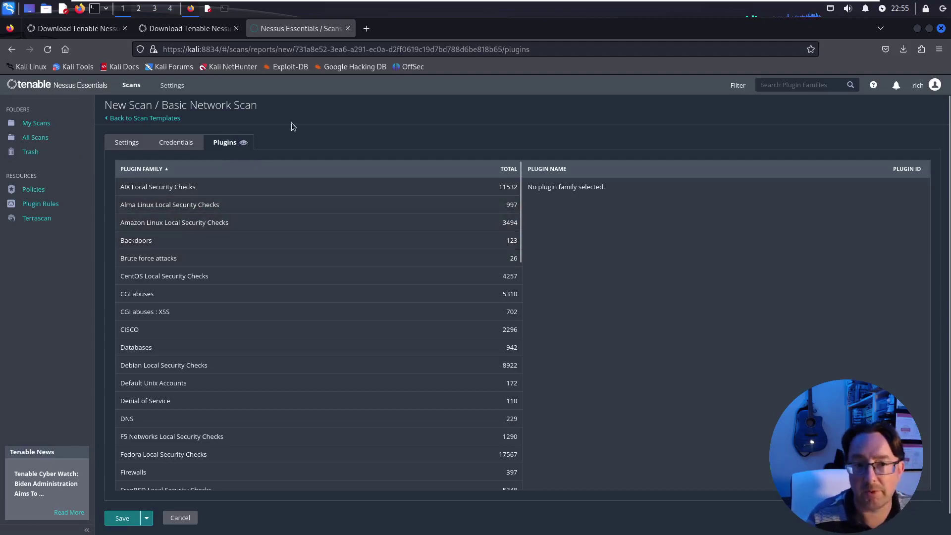
scroll(272, 314, "down", 12)
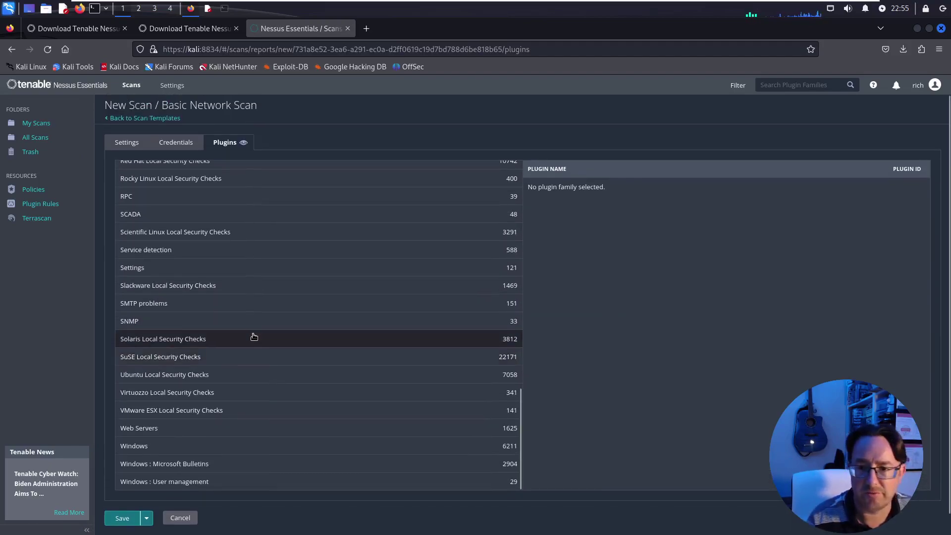
scroll(254, 337, "up", 12)
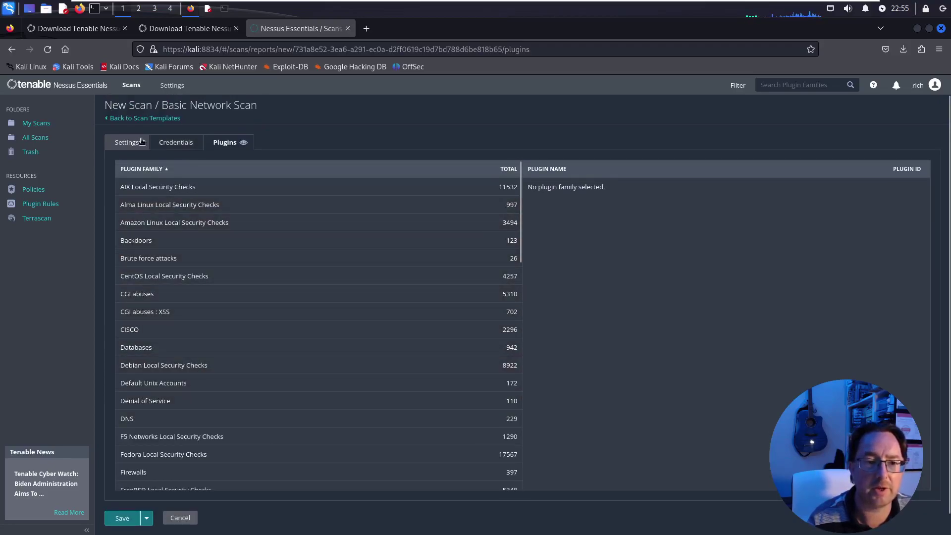
Leave the Basic Network Scan, view the Advanced Scan template's general settings and return to the scan templates
left_click(123, 148)
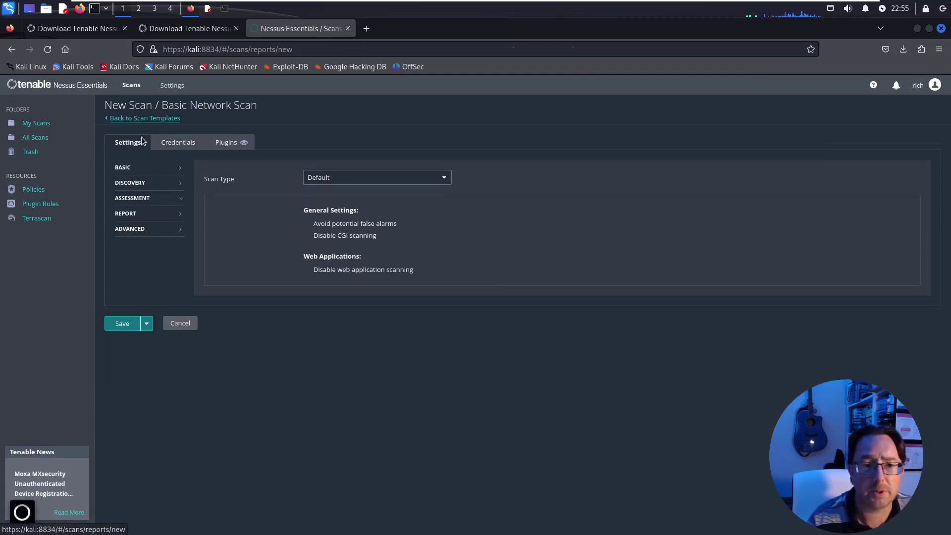
left_click(141, 118)
left_click(248, 298)
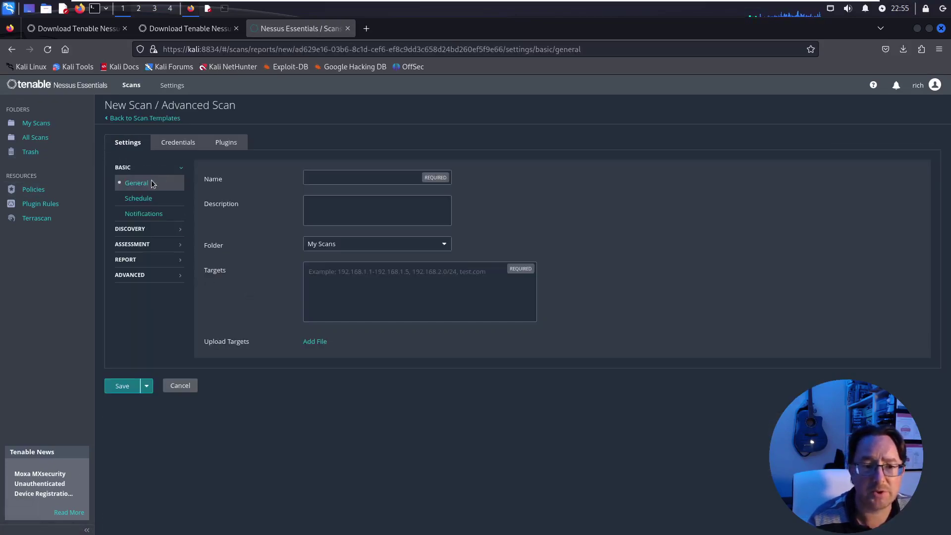
left_click(142, 118)
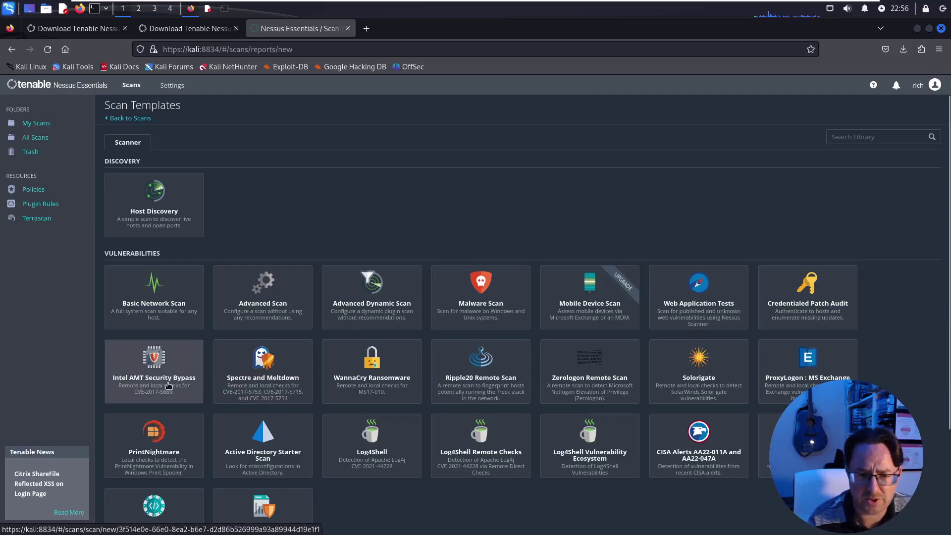
Look through the vulnerability and compliance scan templates and return to the start of the list
scroll(169, 385, "down", 1)
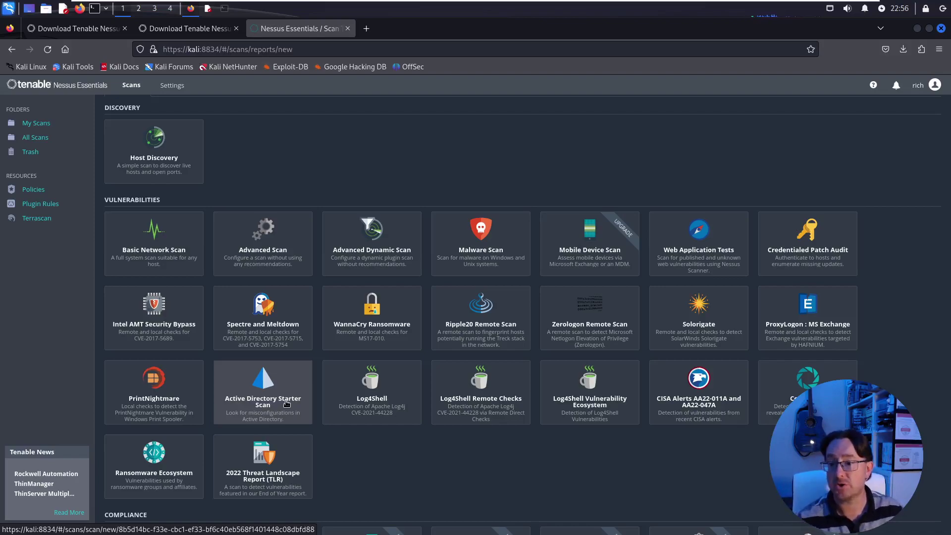
scroll(286, 403, "down", 2)
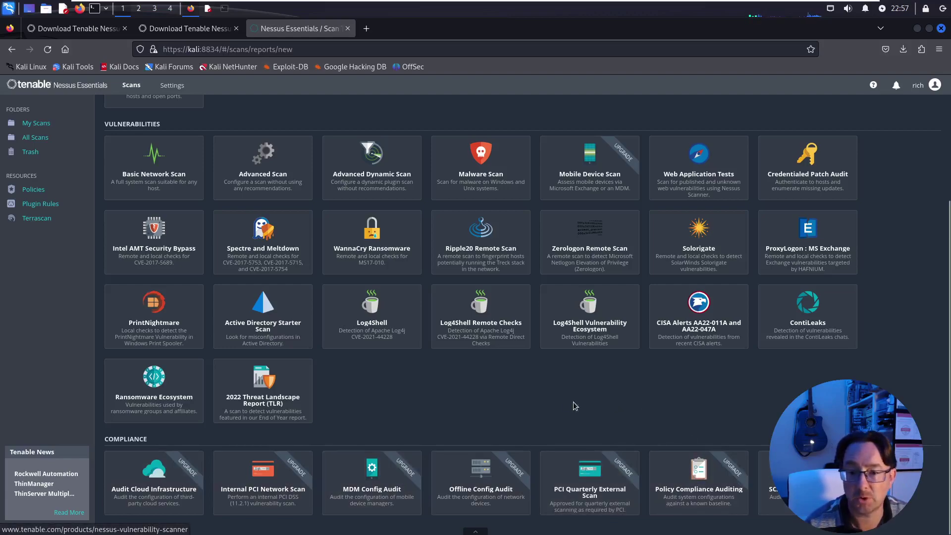
scroll(544, 405, "up", 3)
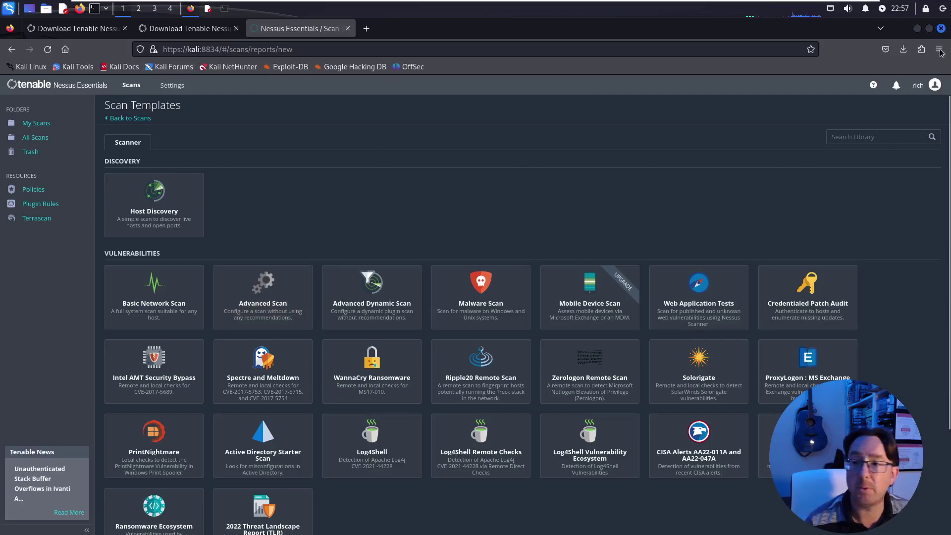
left_click(918, 28)
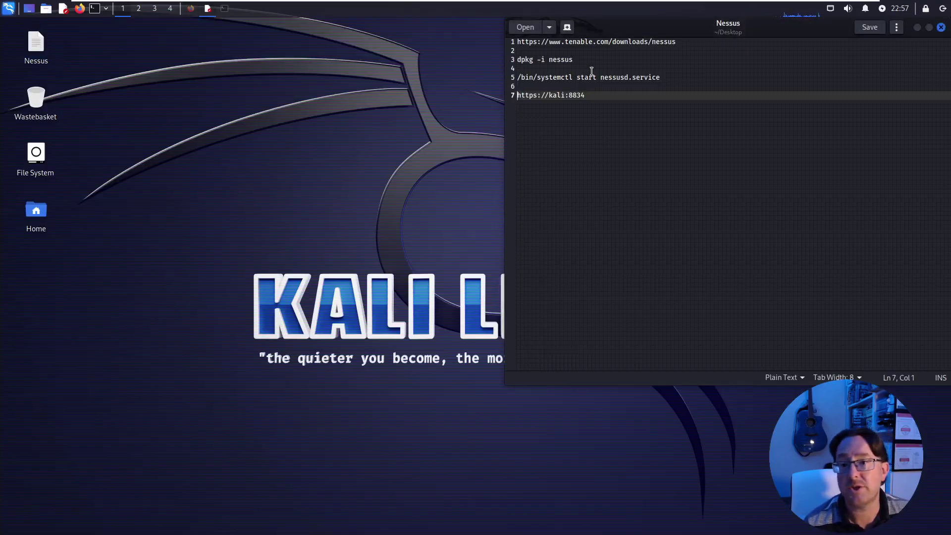
left_click_drag(657, 30, 294, 90)
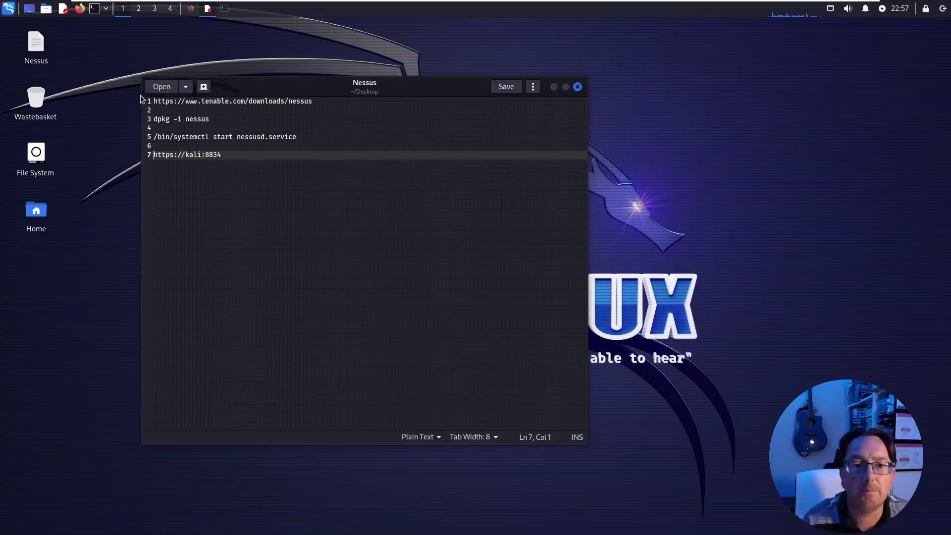
left_click(299, 137)
left_click_drag(296, 138, 151, 138)
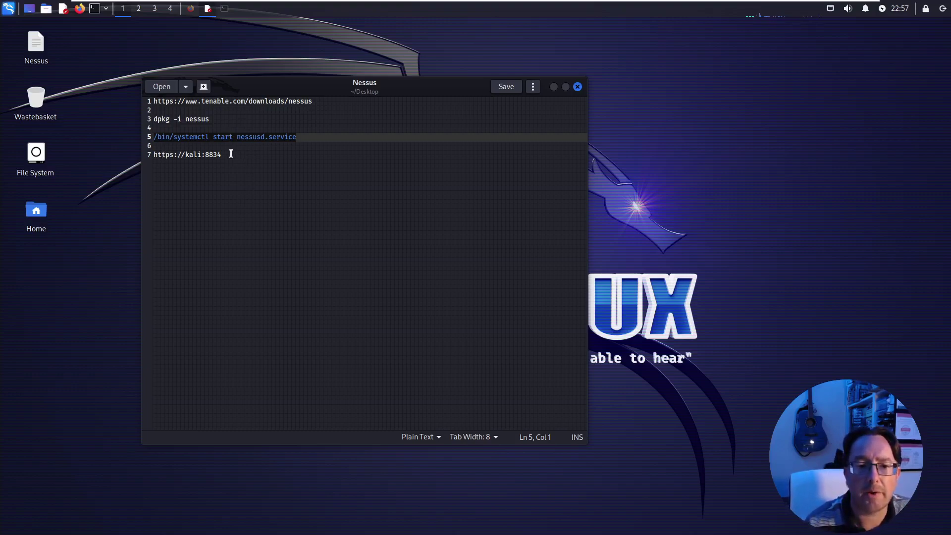
left_click_drag(229, 155, 151, 155)
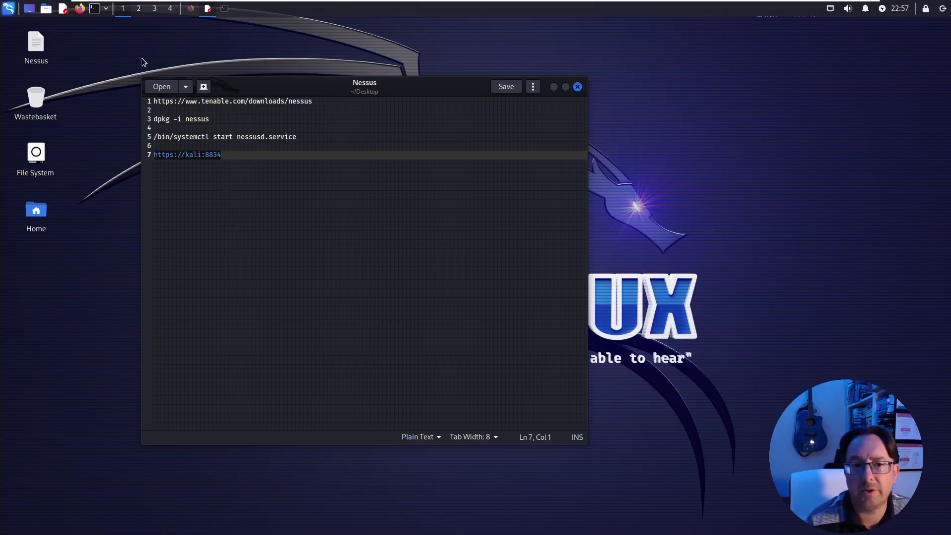
Review the notes by highlighting the download address with the dpkg line, and the service start command with the local web address
left_click_drag(248, 119, 100, 95)
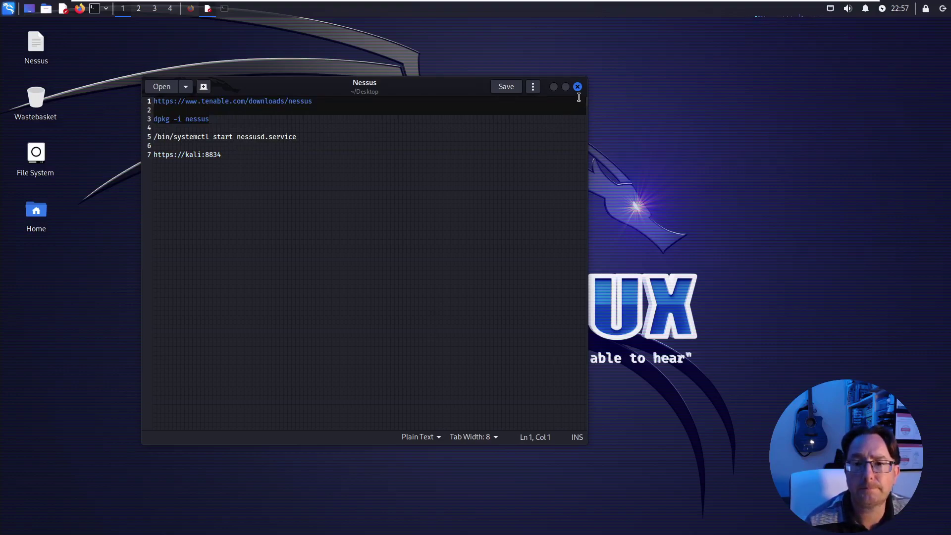
left_click_drag(232, 154, 152, 137)
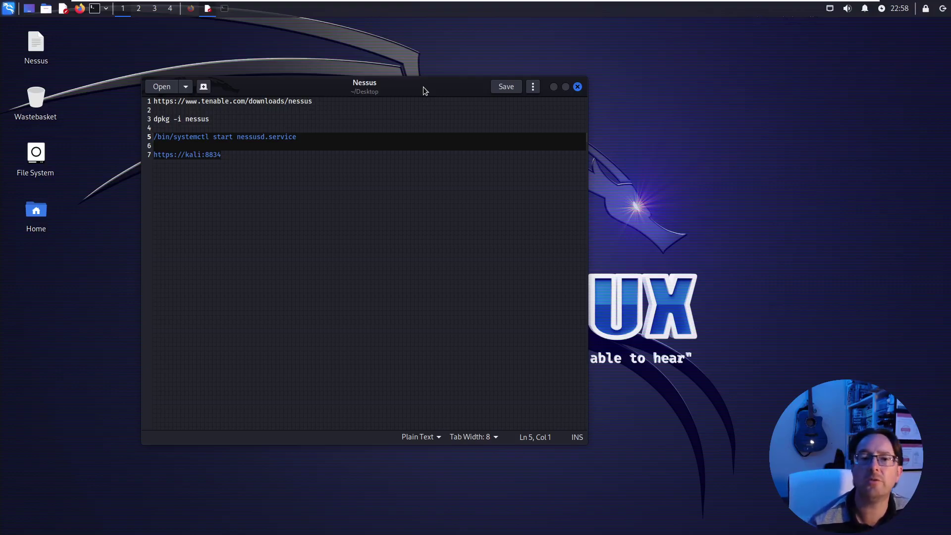
left_click_drag(424, 90, 485, 92)
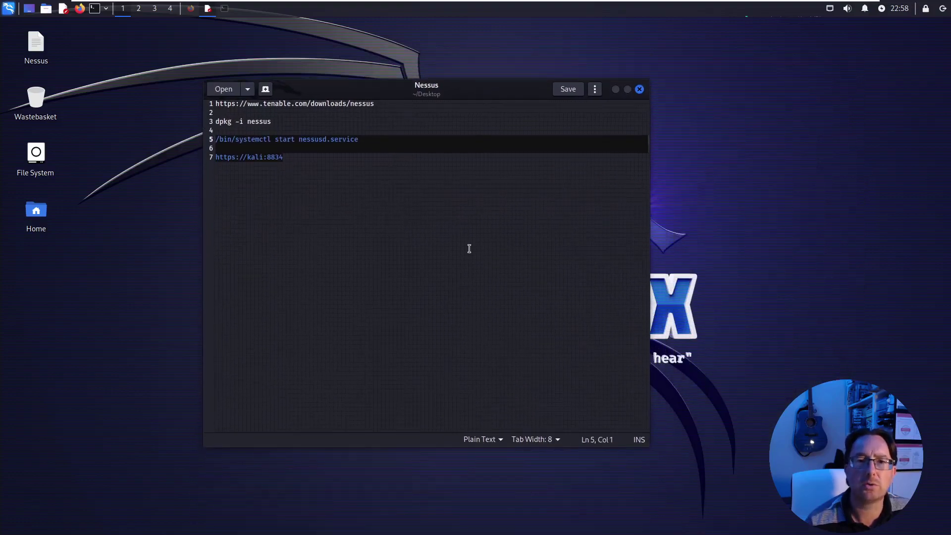